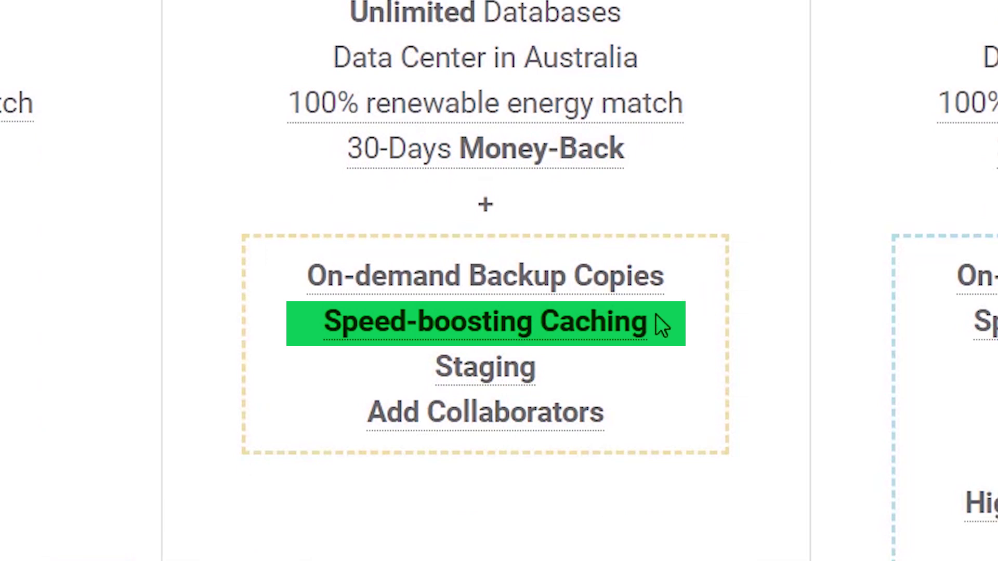
- Review the SiteGround hosting plans and scroll back up the plan page
{"action": "mouse_move", "coordinate": [645, 323]}
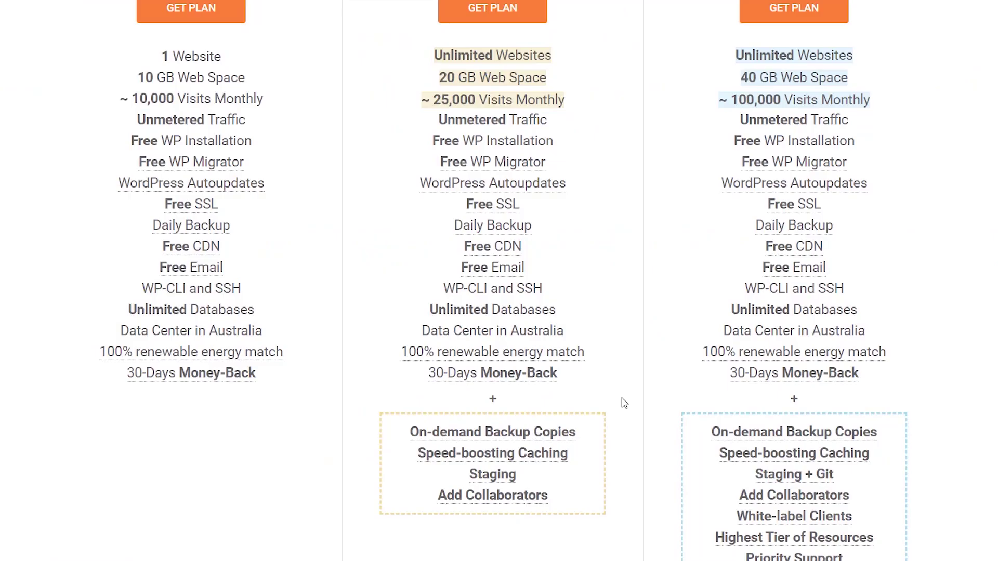
{"action": "scroll", "coordinate": [624, 403], "scroll_direction": "up", "scroll_amount": 3}
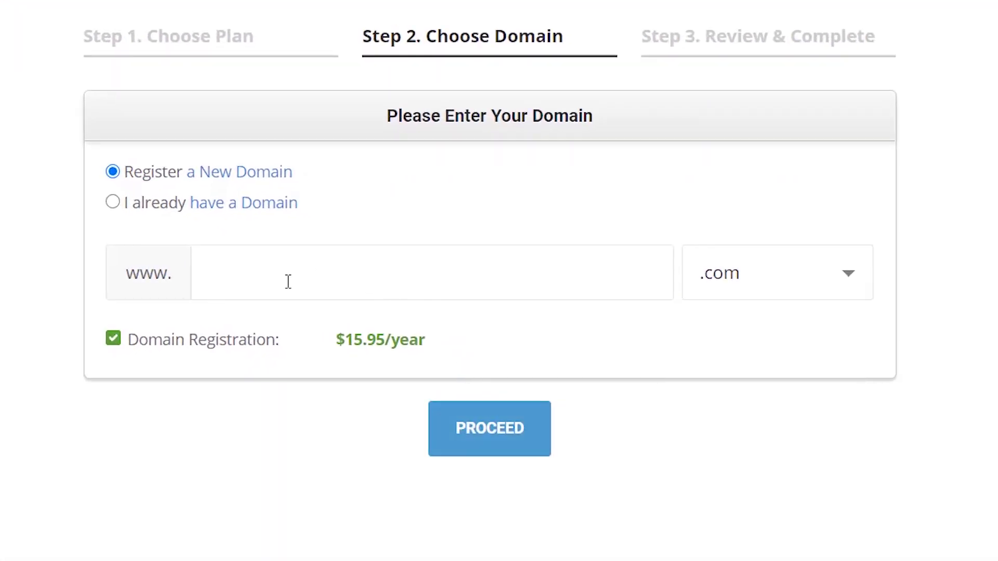
- Choose 'I already have a Domain', enter dotcomdollar.xyz and proceed to Step 3
{"action": "left_click", "coordinate": [112, 203]}
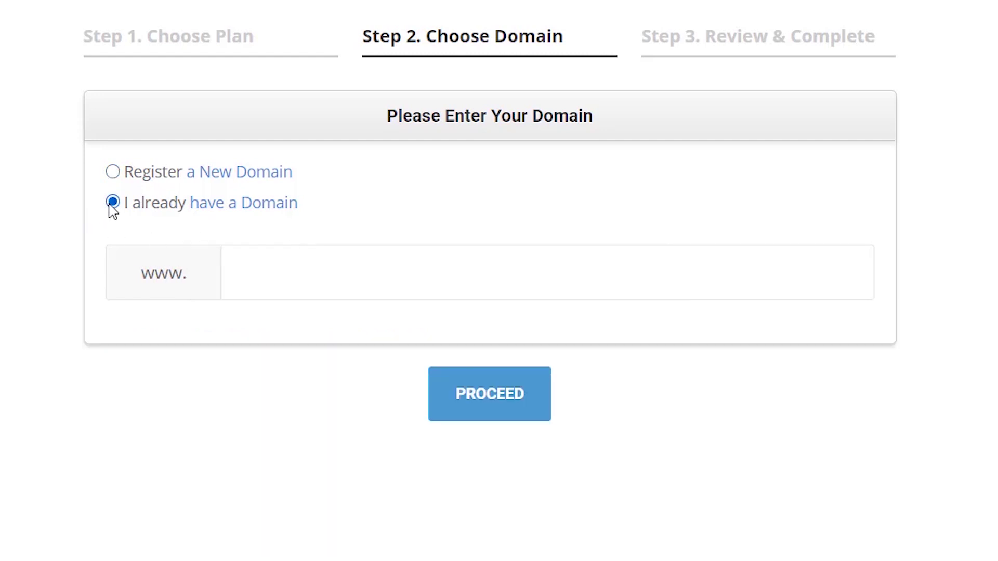
{"action": "left_click", "coordinate": [254, 265]}
{"action": "type", "text": "dotcomdollar.xyz"}
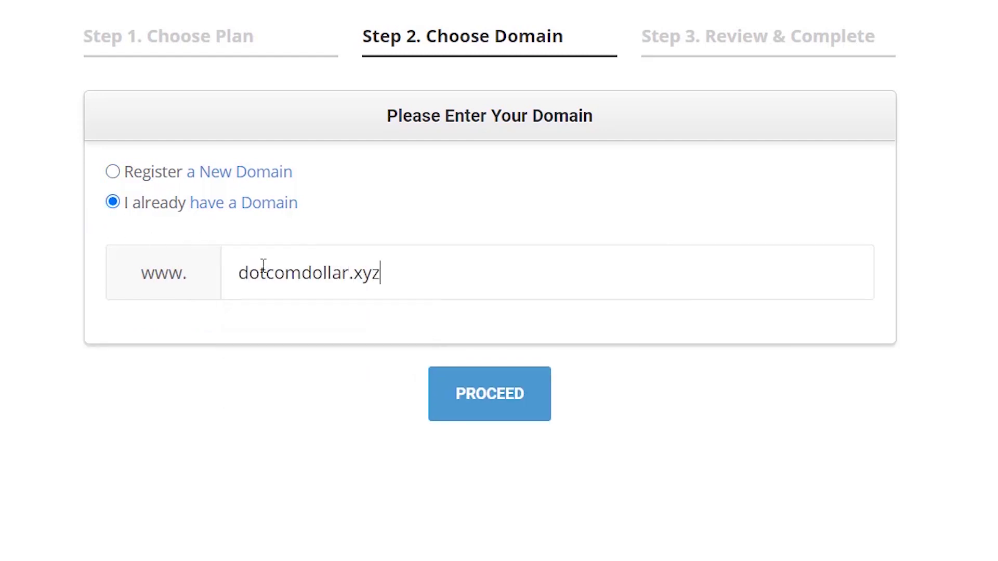
{"action": "left_click", "coordinate": [486, 414]}
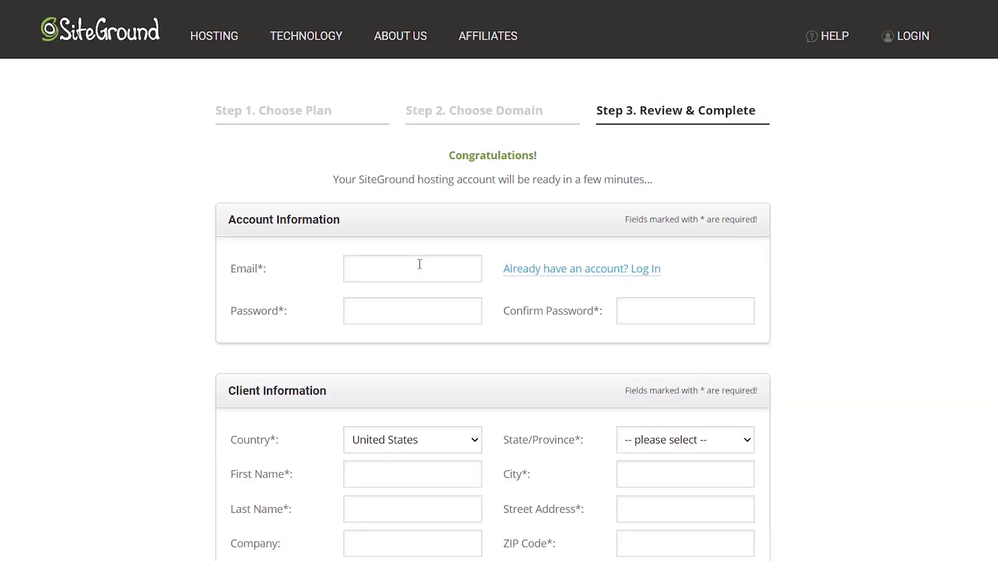
- Enter the account e-mail address, a password and its confirmation, then scroll down the form
{"action": "left_click", "coordinate": [419, 265]}
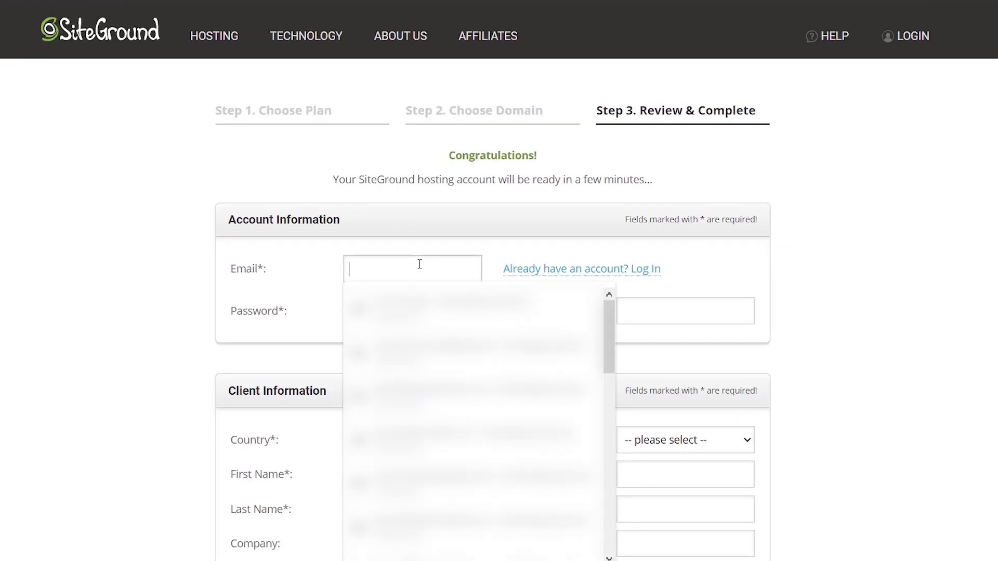
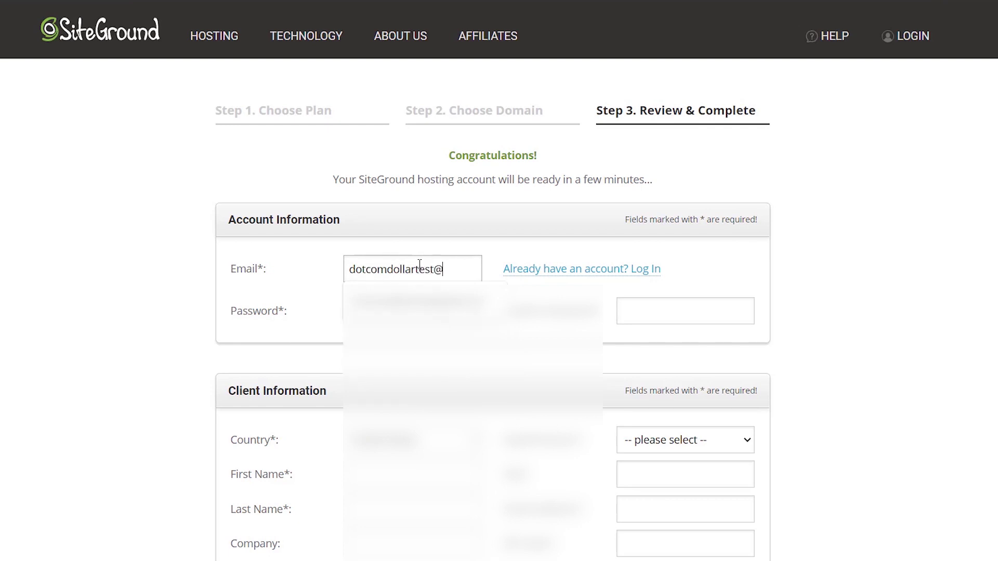
{"action": "left_click", "coordinate": [363, 308]}
{"action": "type", "text": "••••••••••••"}
{"action": "left_click", "coordinate": [649, 315]}
{"action": "type", "text": "•••••••"}
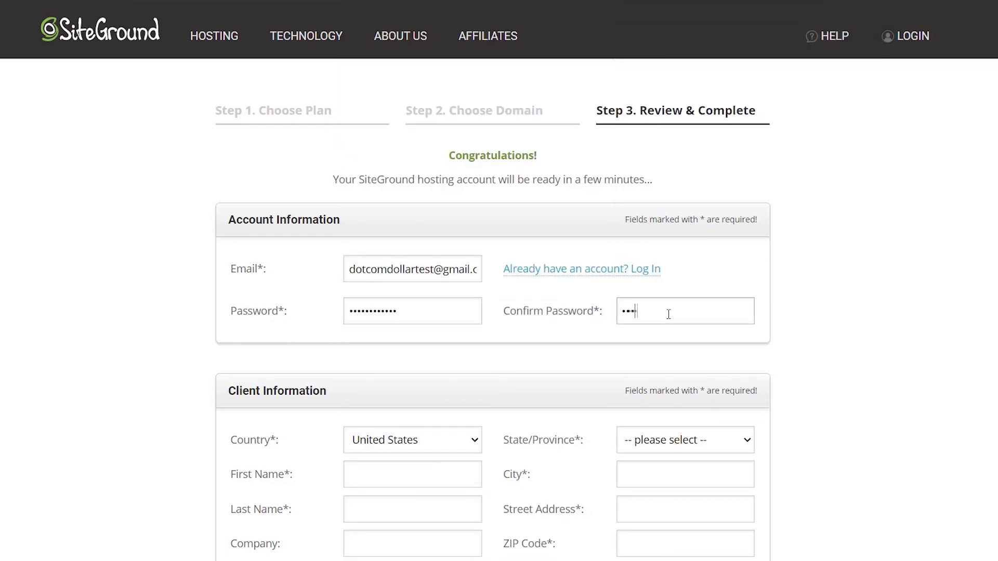
{"action": "scroll", "coordinate": [785, 315], "scroll_direction": "down", "scroll_amount": 6}
{"action": "scroll", "coordinate": [788, 318], "scroll_direction": "down", "scroll_amount": 2}
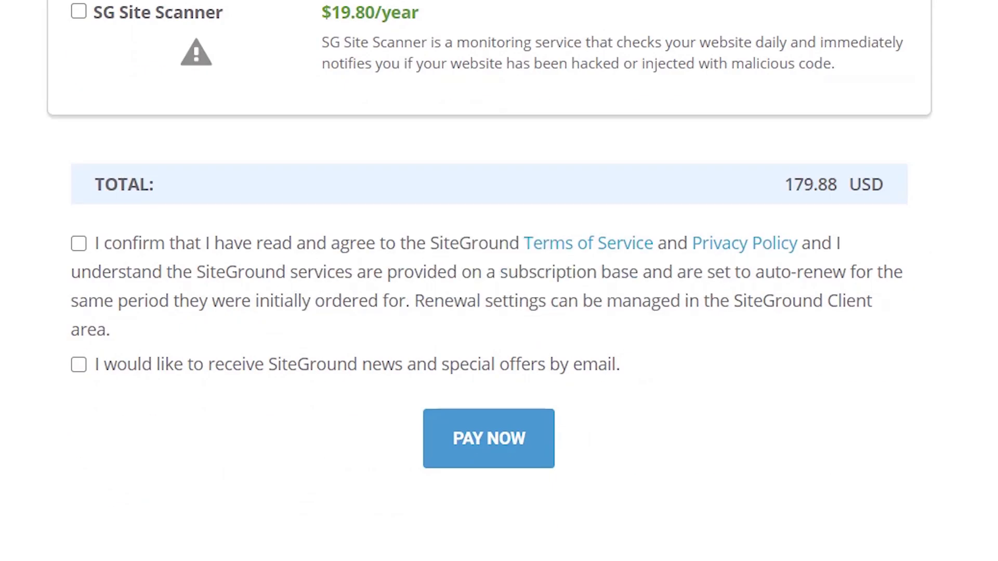
{"action": "scroll", "coordinate": [211, 352], "scroll_direction": "down", "scroll_amount": 2}
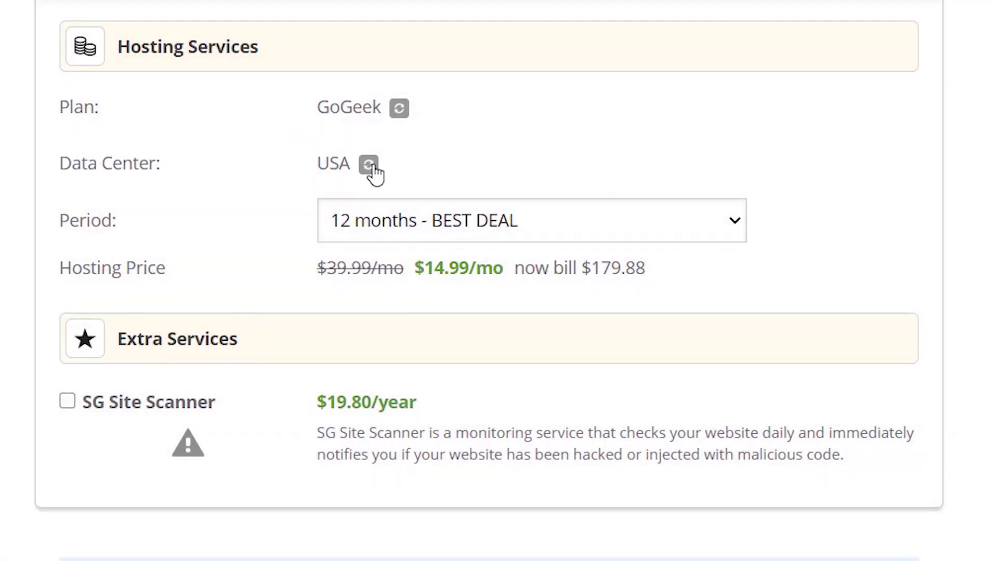
- Set the hosting data center to USA, Iowa
{"action": "left_click", "coordinate": [371, 167]}
{"action": "left_click", "coordinate": [373, 169]}
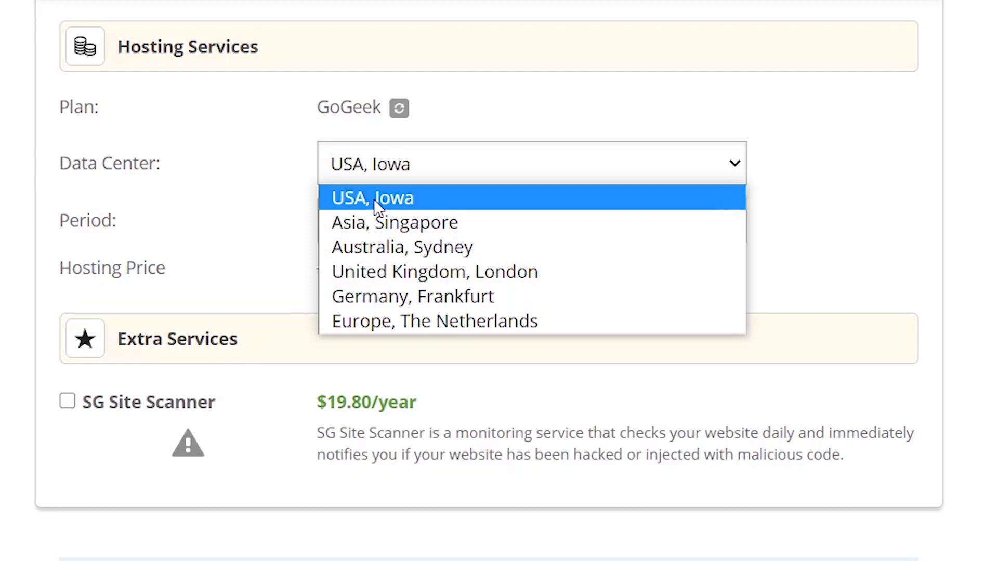
{"action": "left_click", "coordinate": [470, 196]}
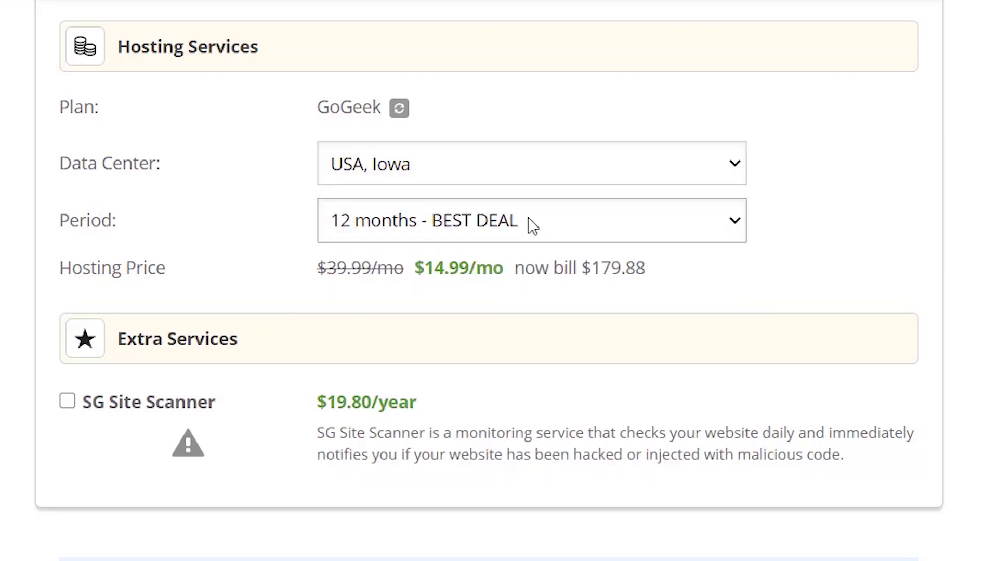
- Settle on 12 months - BEST DEAL after trying 24 and 36, accept the terms, and pay
{"action": "left_click", "coordinate": [533, 226]}
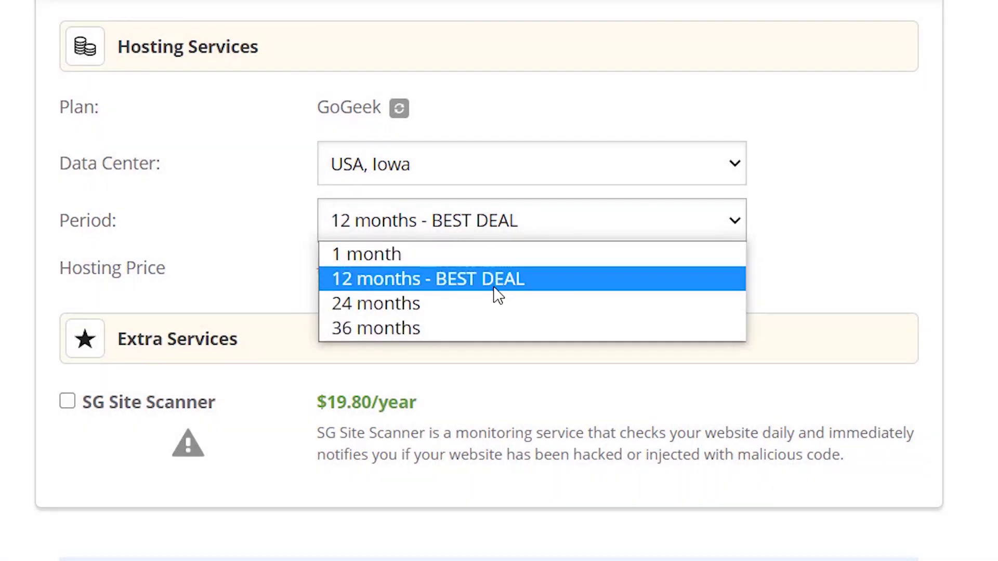
{"action": "left_click", "coordinate": [497, 302]}
{"action": "left_click", "coordinate": [502, 232]}
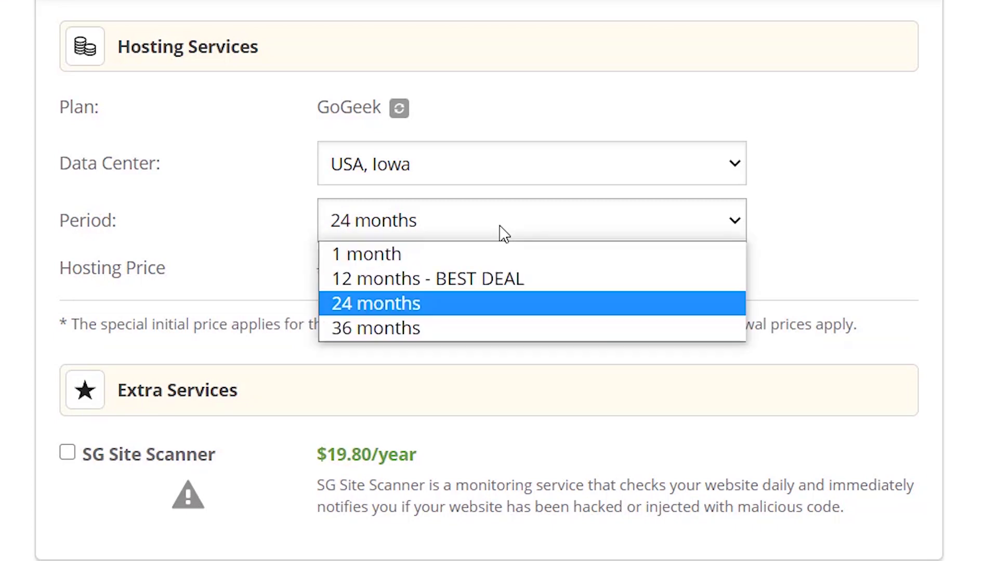
{"action": "left_click", "coordinate": [465, 326]}
{"action": "left_click", "coordinate": [508, 230]}
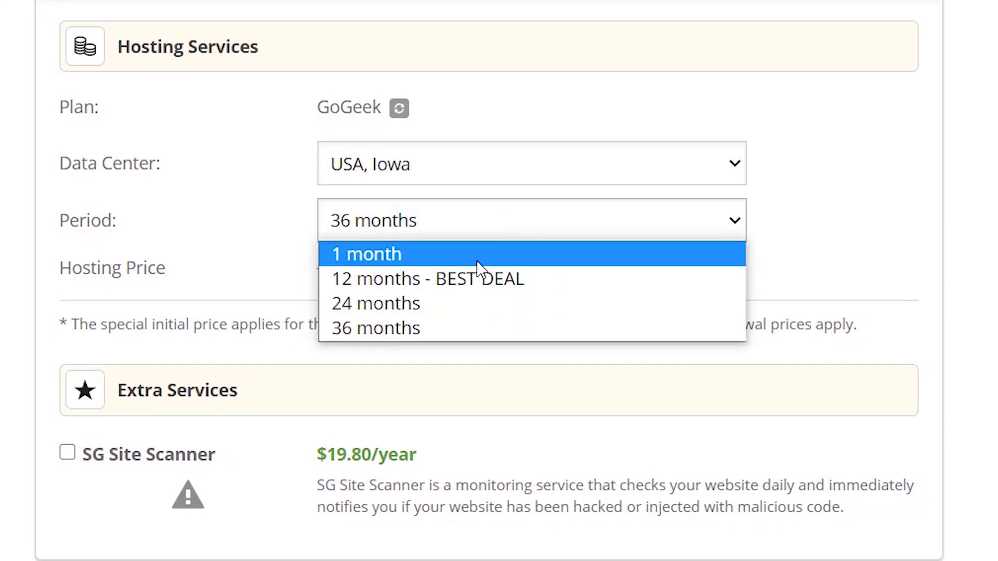
{"action": "left_click", "coordinate": [481, 280]}
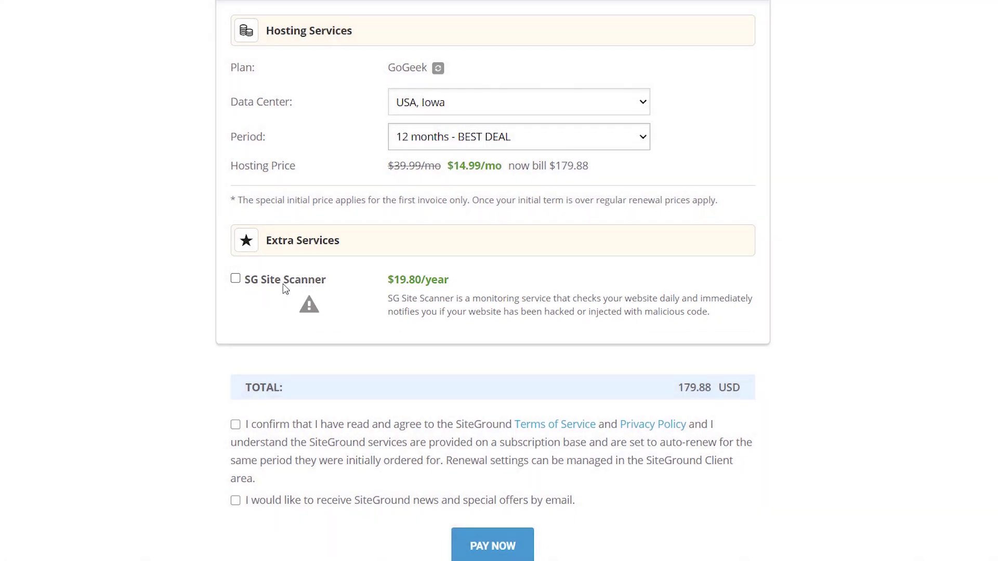
{"action": "left_click", "coordinate": [235, 425]}
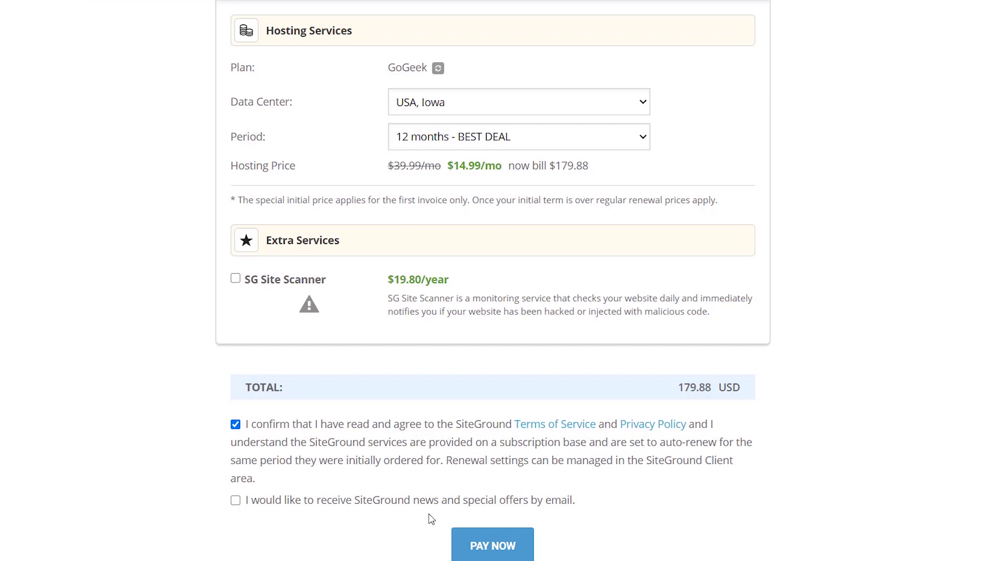
{"action": "left_click", "coordinate": [517, 548]}
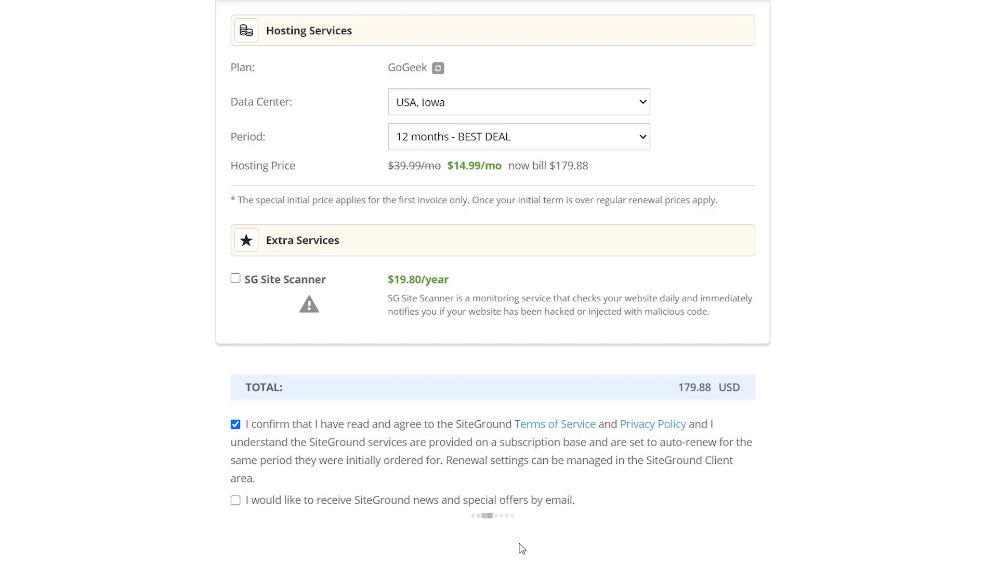
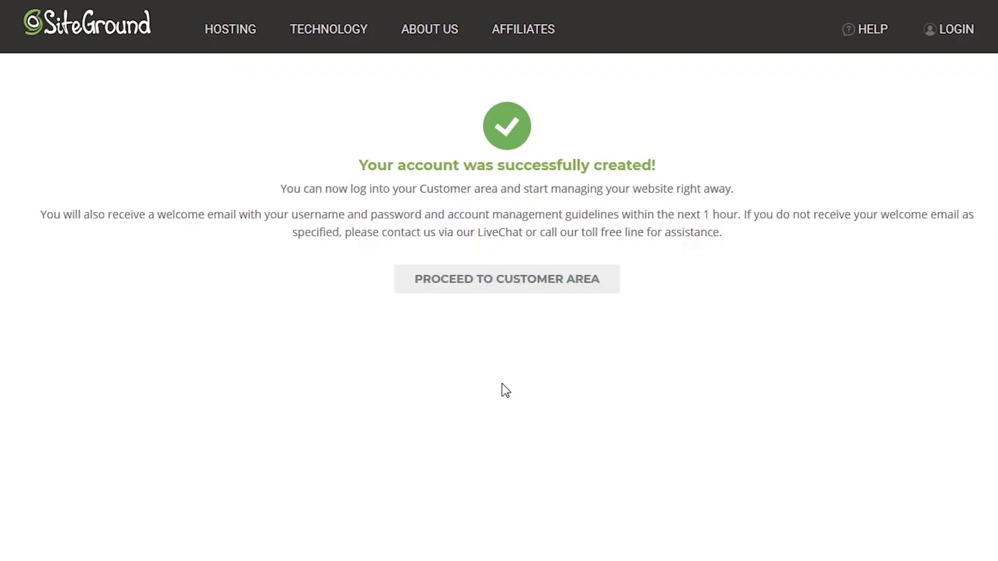
- Add a new website from the Websites list using a free temporary sg-host.com domain
{"action": "left_click", "coordinate": [514, 294]}
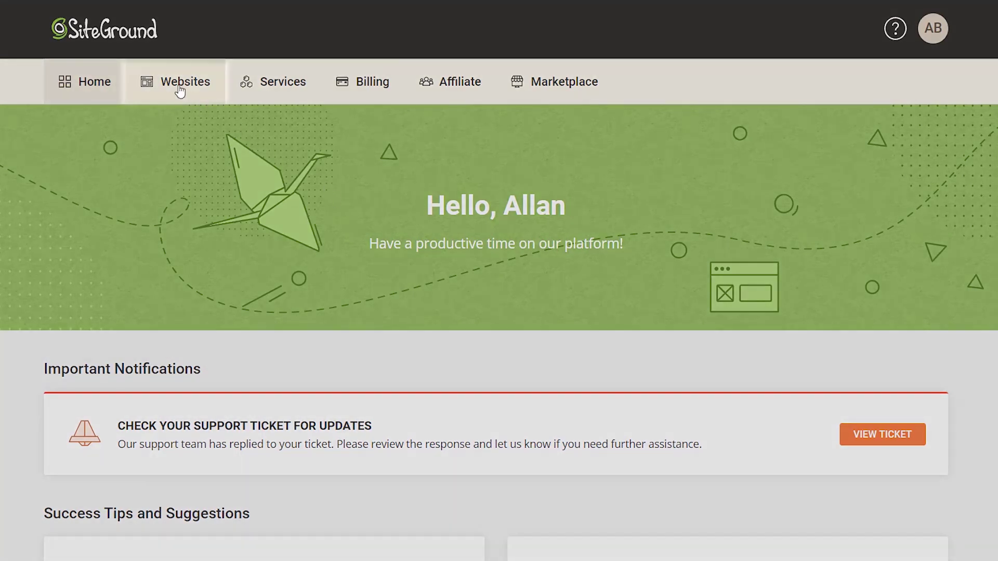
{"action": "left_click", "coordinate": [179, 91]}
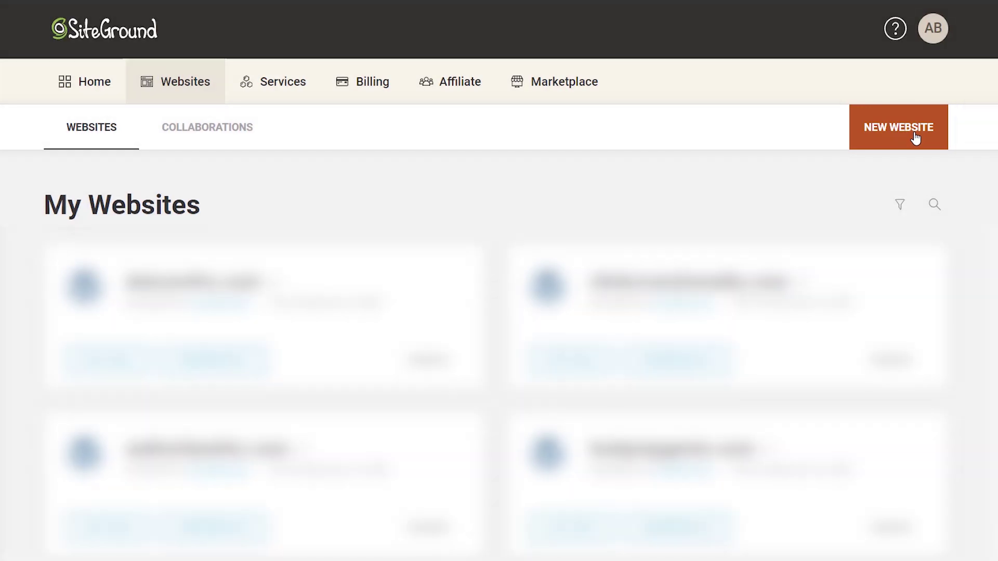
{"action": "left_click", "coordinate": [915, 138]}
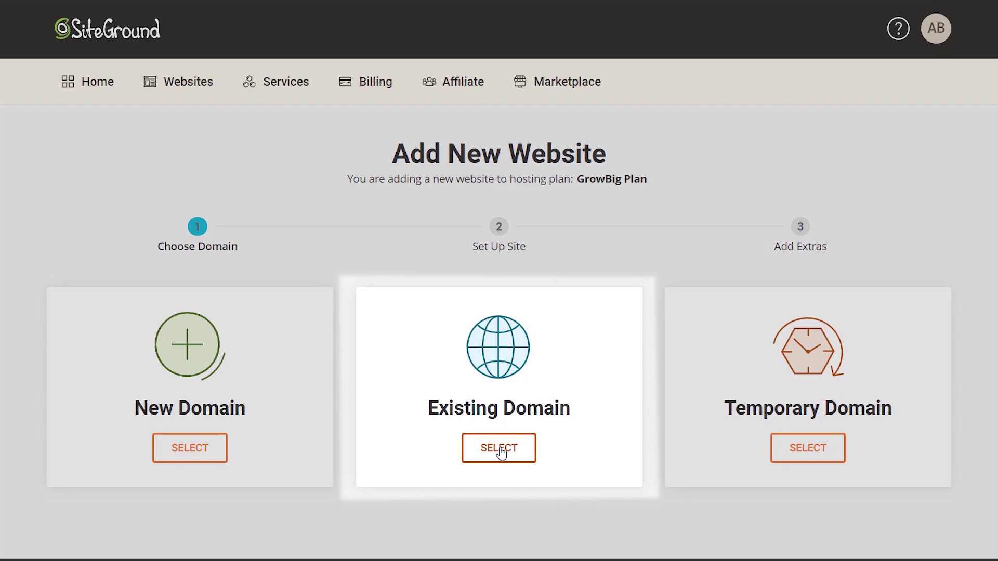
{"action": "left_click", "coordinate": [499, 448]}
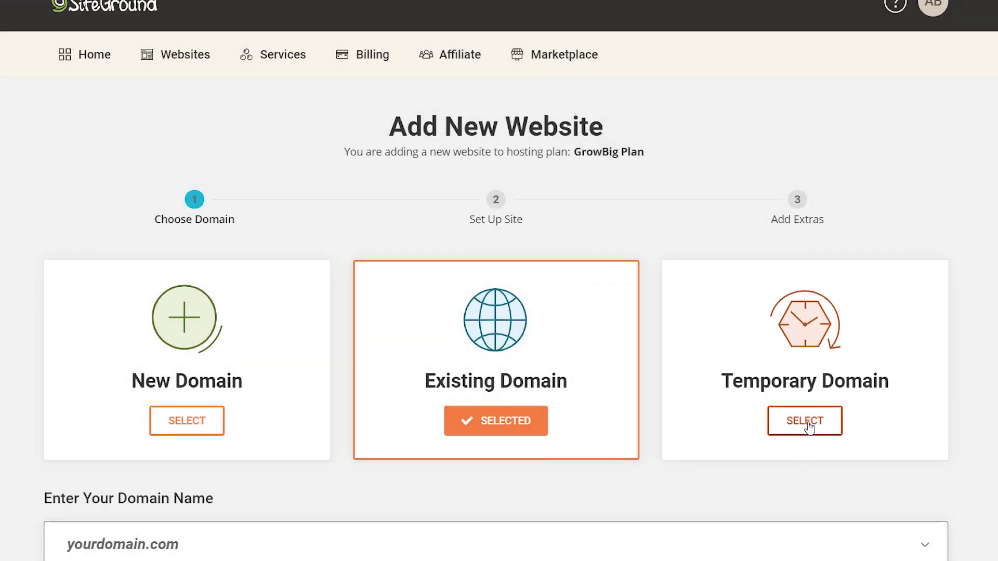
{"action": "left_click", "coordinate": [806, 422]}
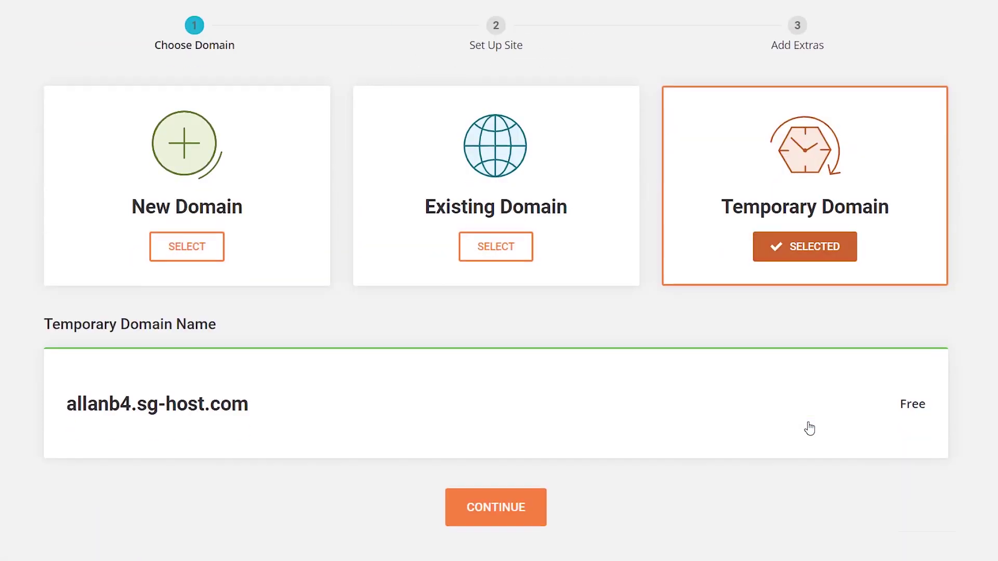
{"action": "left_click", "coordinate": [508, 494]}
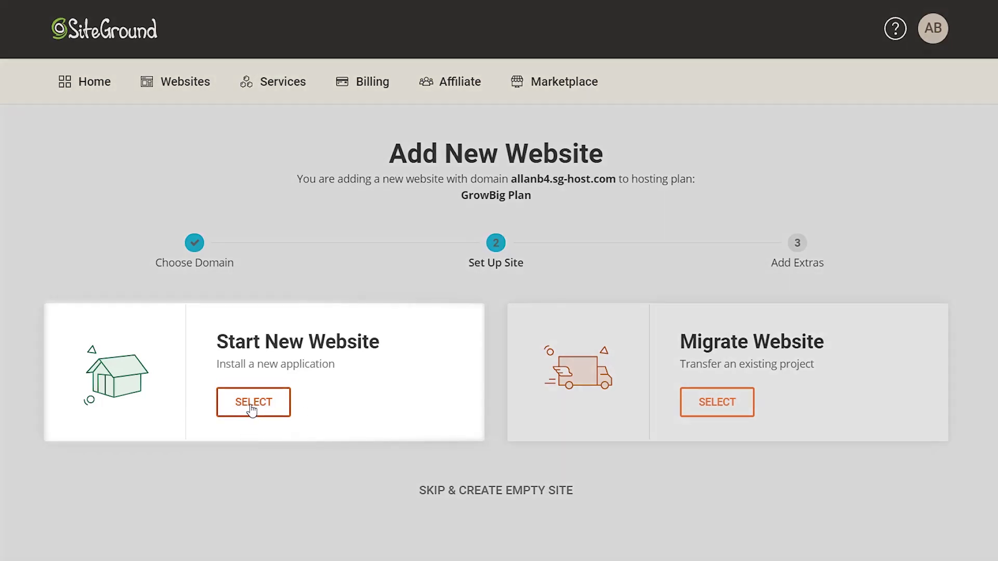
- Choose Start New Website with WordPress, entering the admin e-mail address and the account password
{"action": "left_click", "coordinate": [252, 410]}
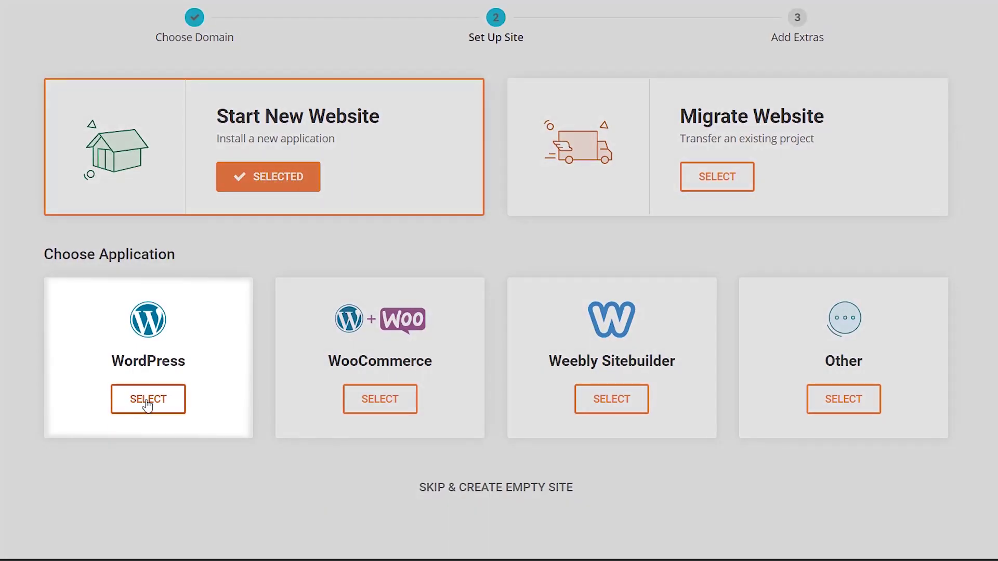
{"action": "left_click", "coordinate": [147, 402]}
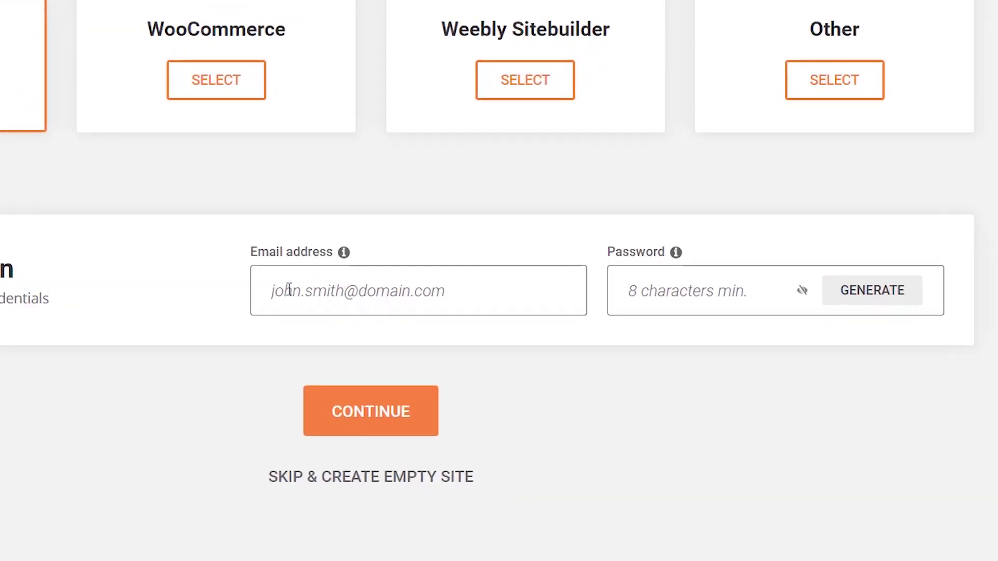
{"action": "left_click", "coordinate": [434, 356]}
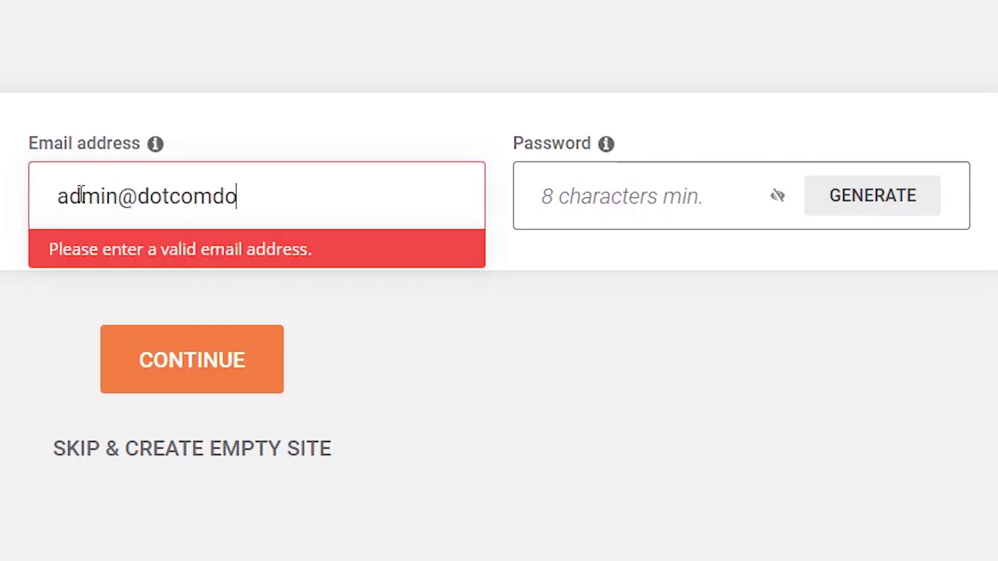
{"action": "key", "text": "Tab"}
{"action": "type", "text": "•••••••••••••"}
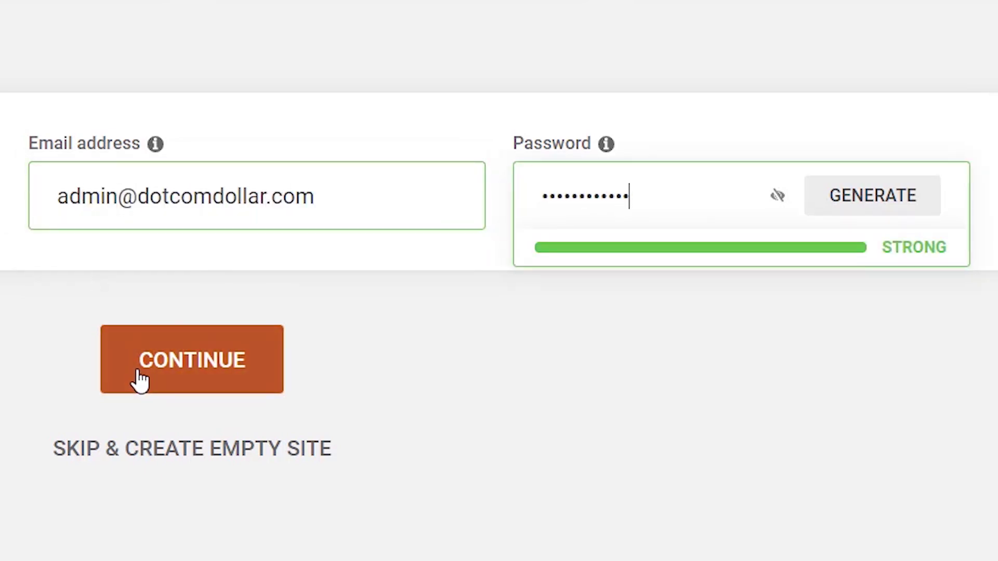
{"action": "left_click", "coordinate": [154, 370]}
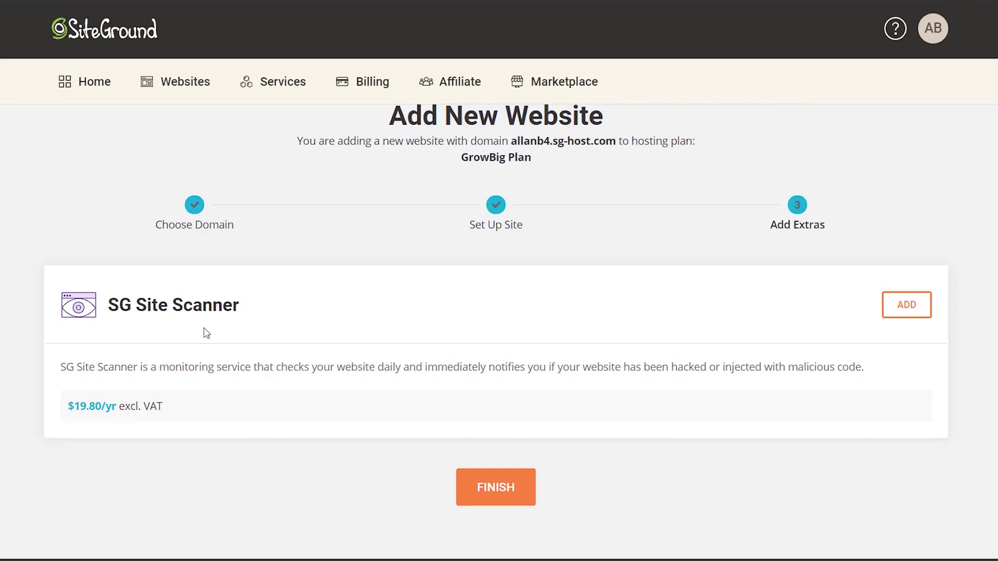
- Finish the new site setup and open Site Tools via Manage Site
{"action": "left_click", "coordinate": [486, 498]}
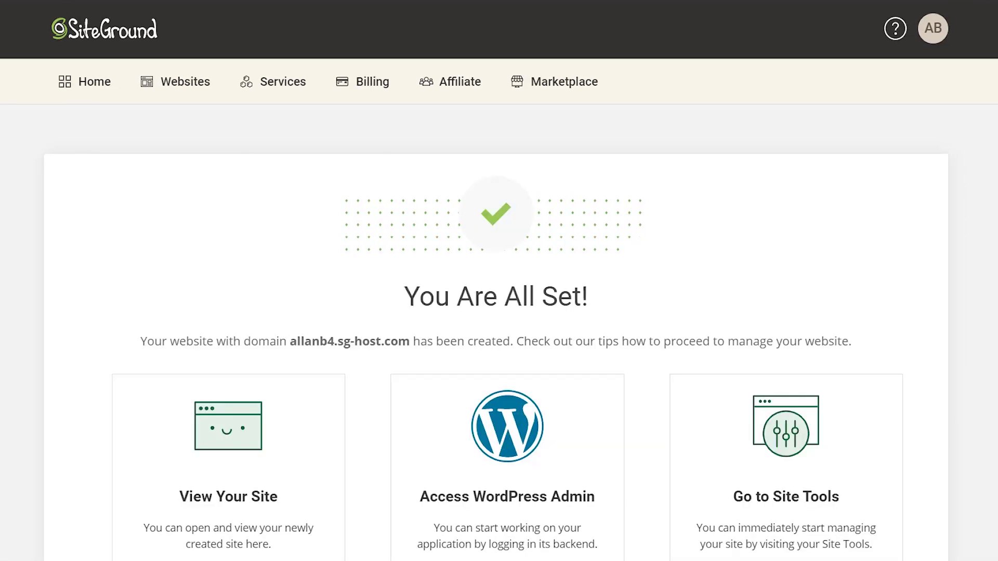
{"action": "scroll", "coordinate": [779, 416], "scroll_direction": "down", "scroll_amount": 3}
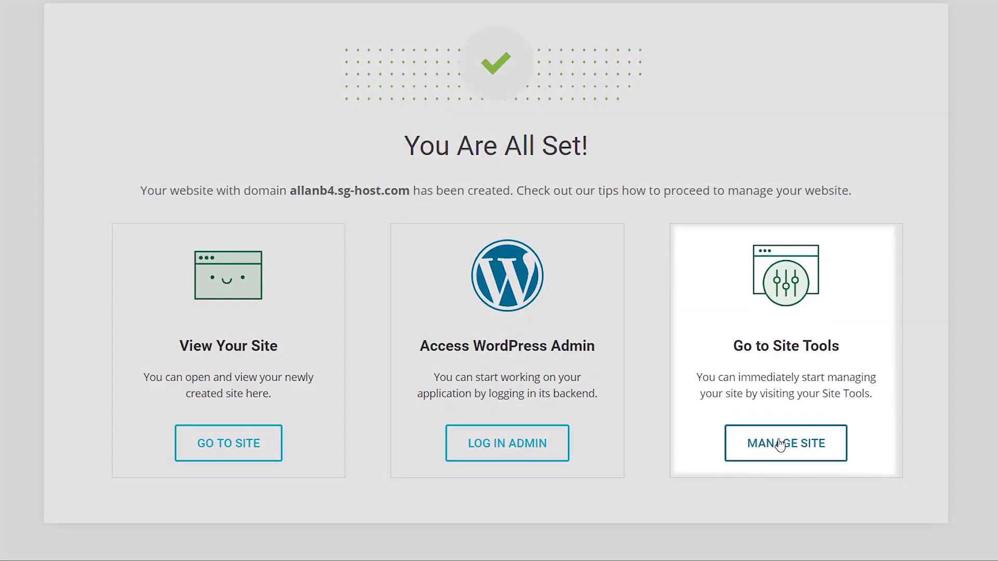
{"action": "left_click", "coordinate": [781, 444]}
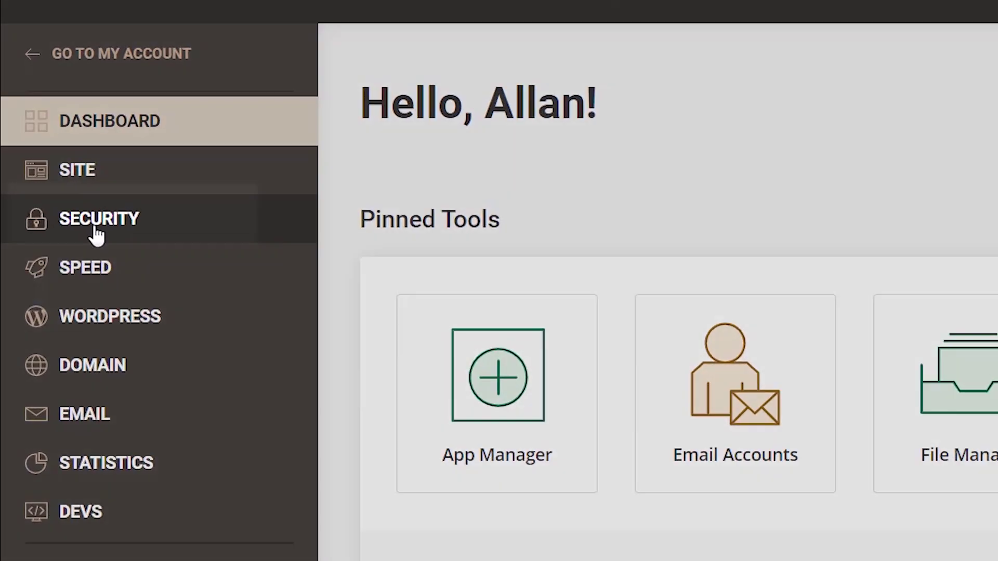
- Get a Let's Encrypt certificate in SSL Manager, then choose Enforce HTTPS from its menu
{"action": "left_click", "coordinate": [97, 235]}
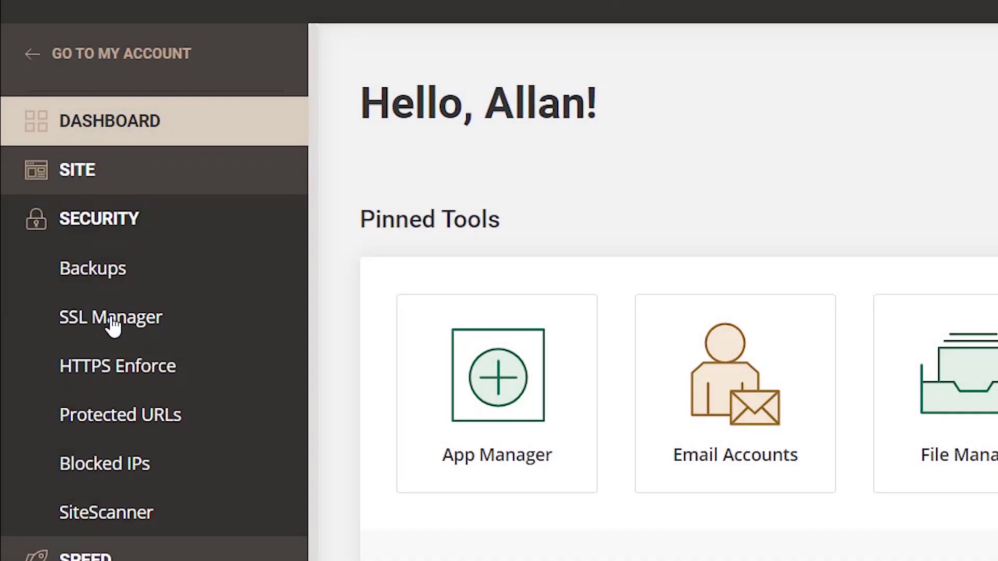
{"action": "left_click", "coordinate": [114, 326]}
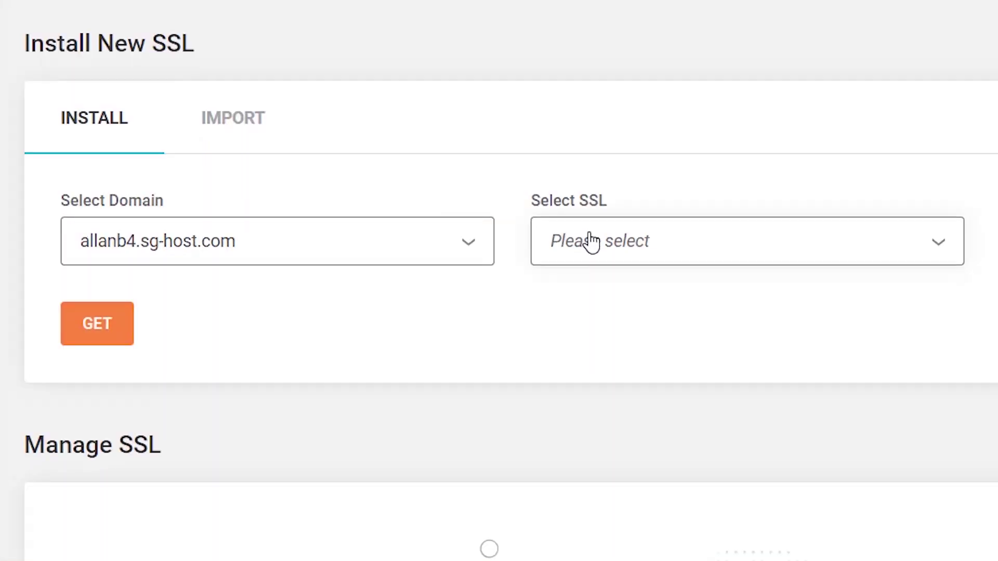
{"action": "left_click", "coordinate": [592, 242]}
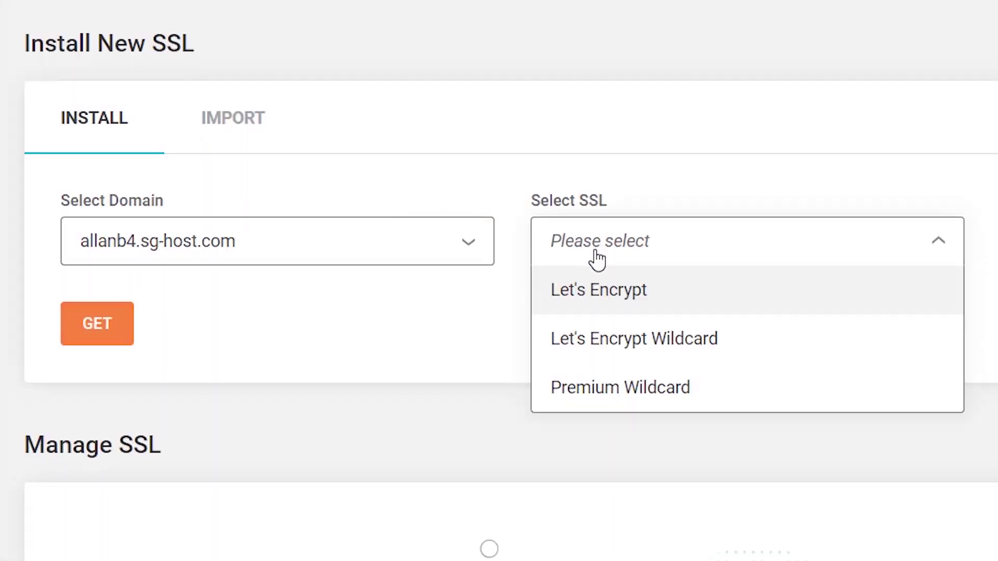
{"action": "left_click", "coordinate": [615, 296]}
{"action": "left_click", "coordinate": [99, 326]}
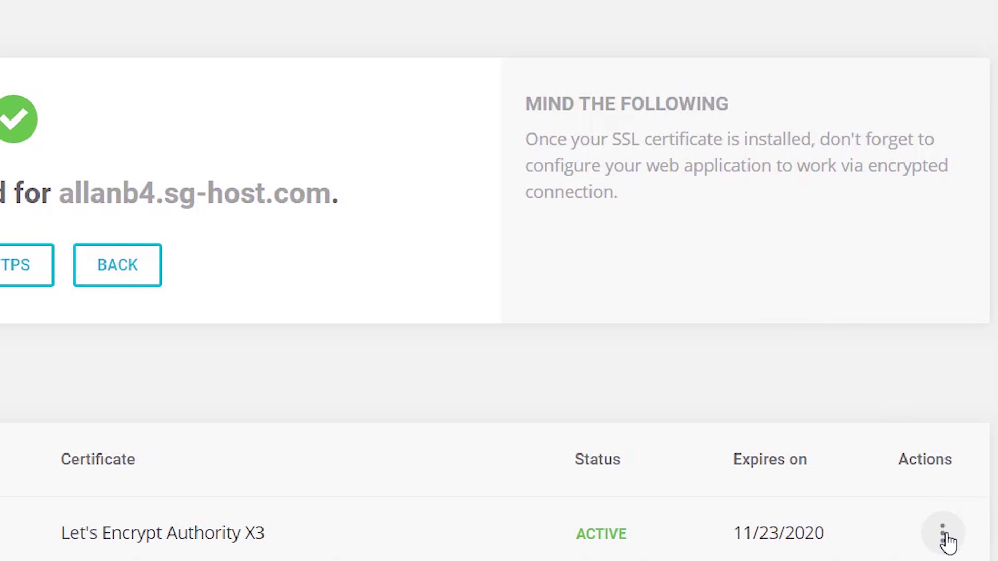
{"action": "left_click", "coordinate": [943, 535]}
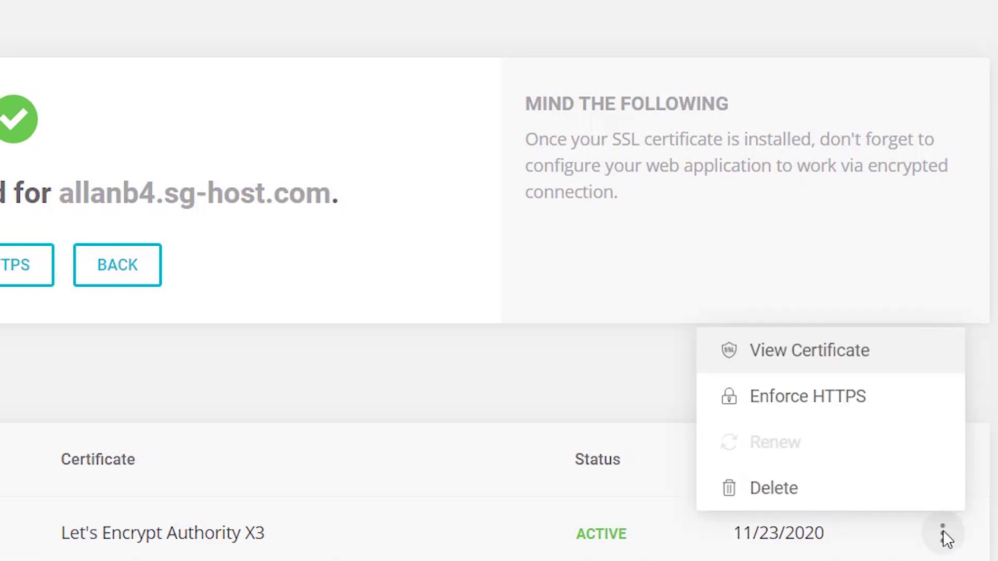
{"action": "left_click", "coordinate": [817, 400]}
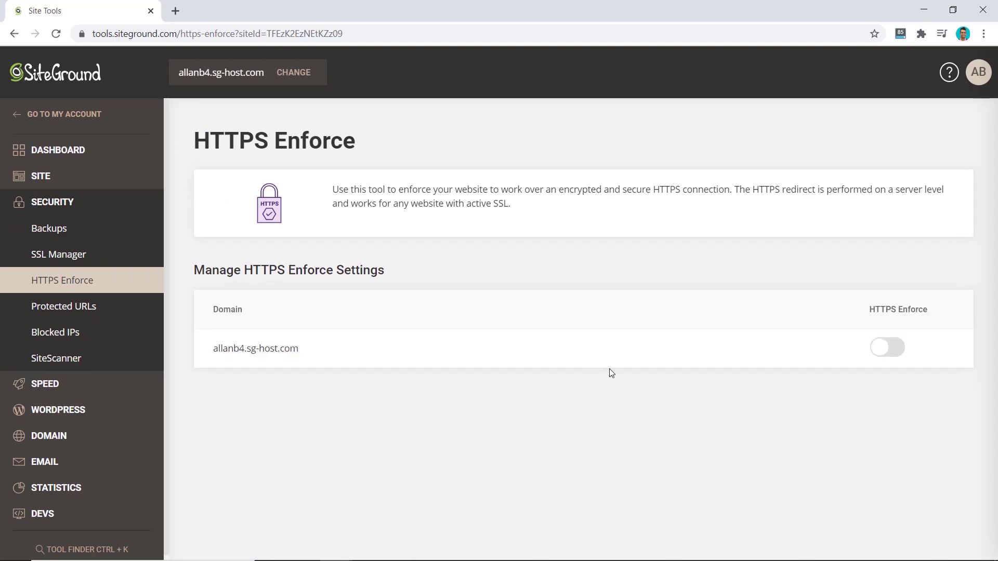
- Turn on HTTPS Enforce, then log in to the WordPress admin from Install & Manage
{"action": "left_click", "coordinate": [888, 348]}
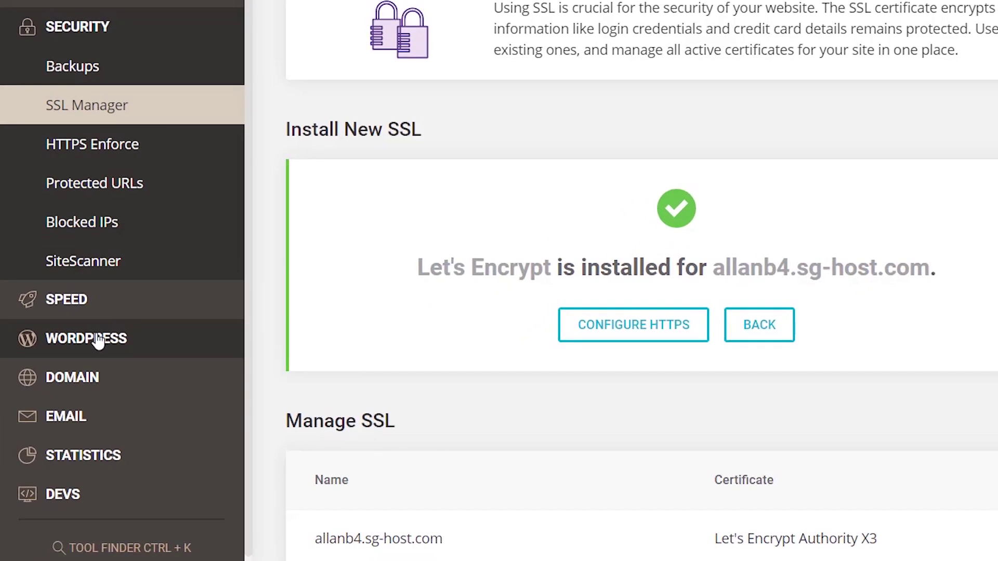
{"action": "left_click", "coordinate": [99, 343]}
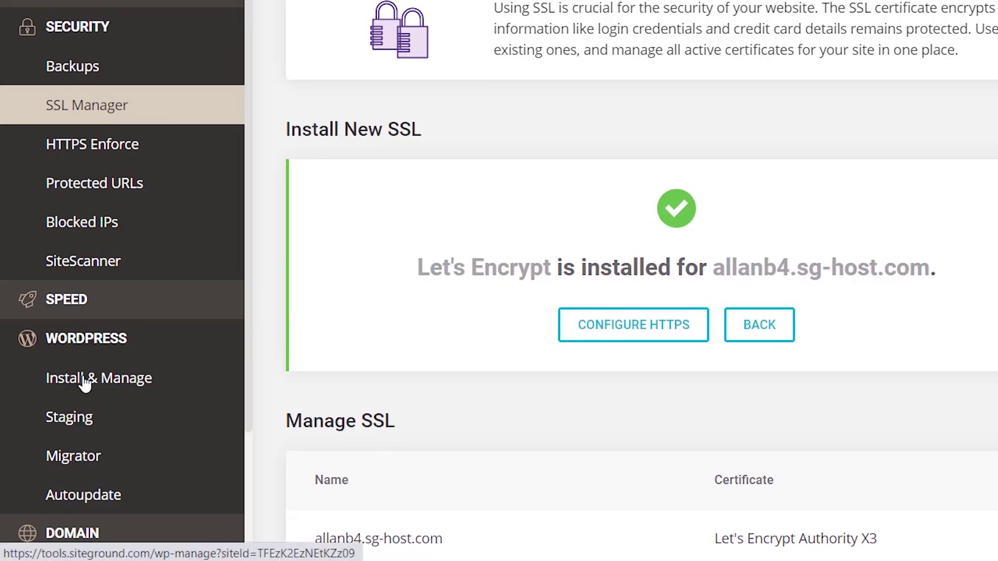
{"action": "left_click", "coordinate": [84, 378]}
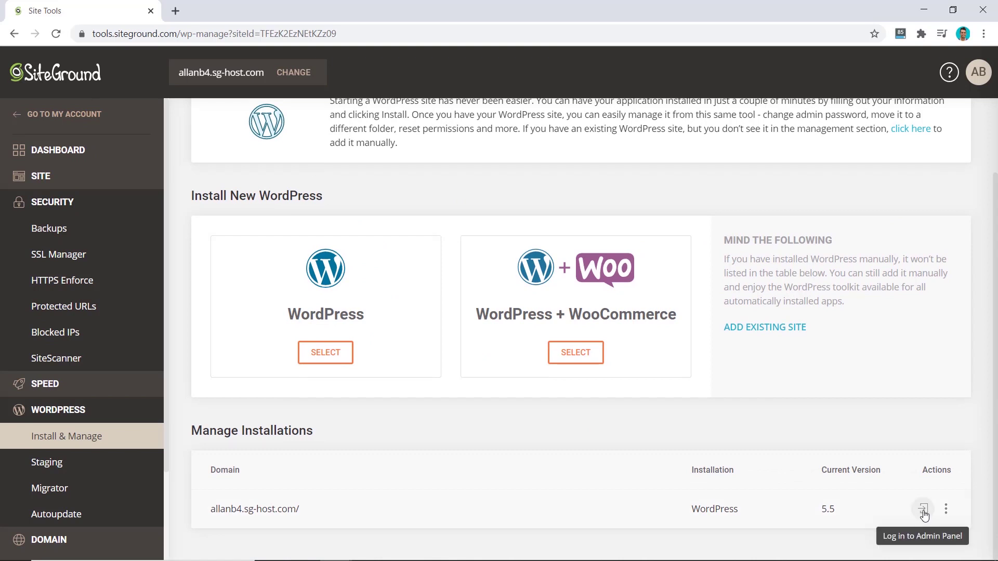
{"action": "left_click", "coordinate": [924, 515]}
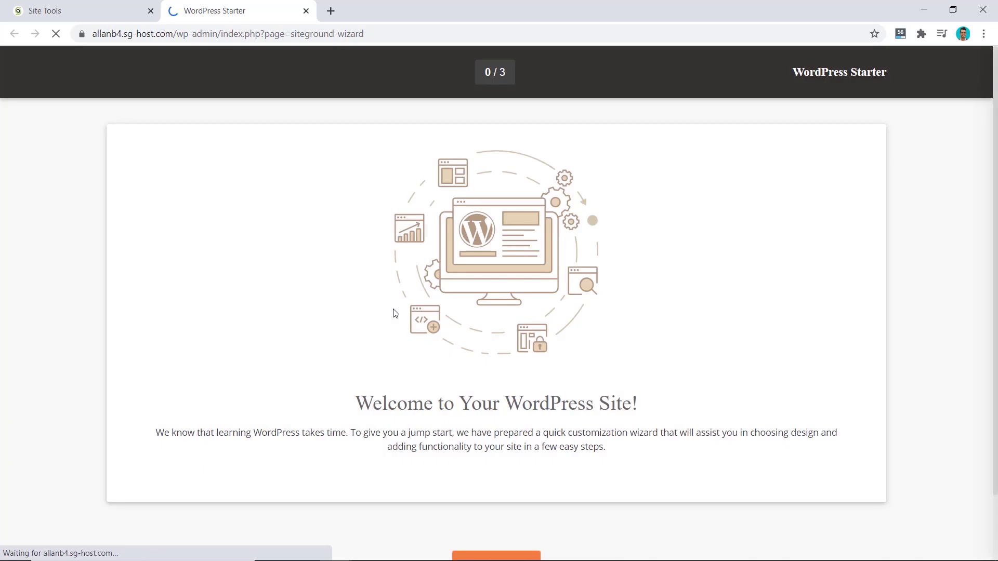
- Exit the WordPress Starter wizard, check the padlock shows a secure connection, and visit the site
{"action": "scroll", "coordinate": [394, 312], "scroll_direction": "down", "scroll_amount": 2}
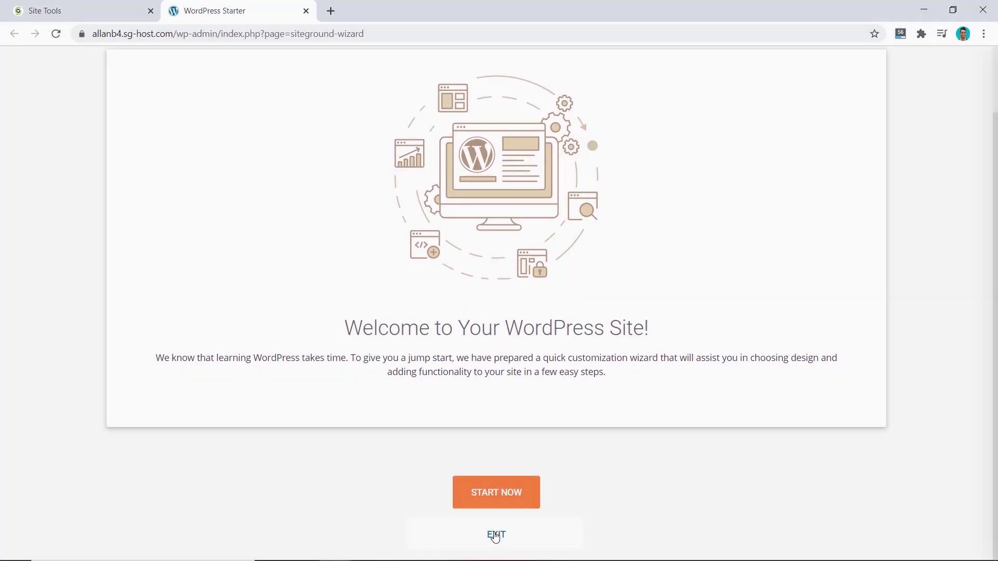
{"action": "left_click", "coordinate": [495, 533]}
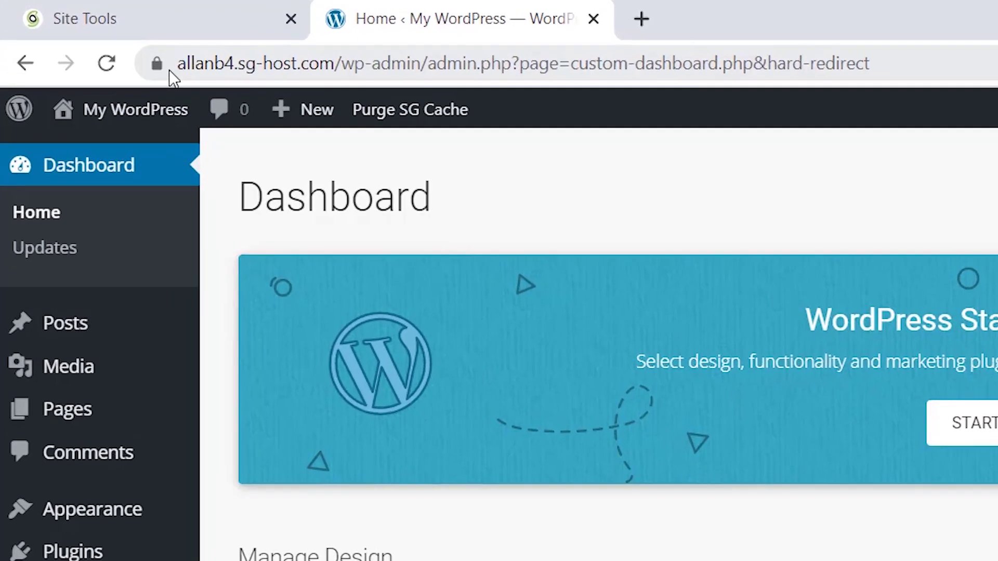
{"action": "left_click", "coordinate": [82, 34]}
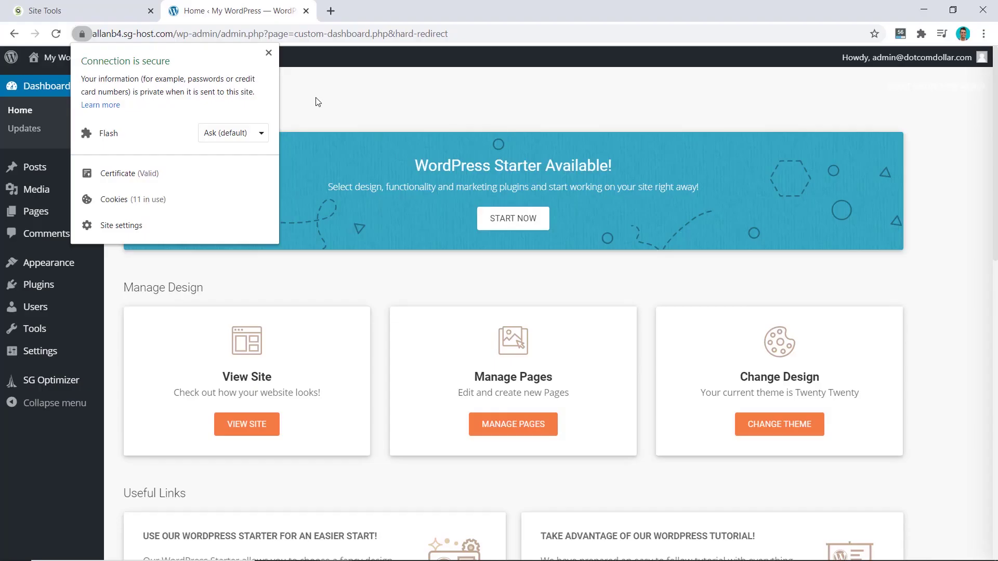
{"action": "left_click", "coordinate": [626, 195]}
{"action": "mouse_move", "coordinate": [112, 112]}
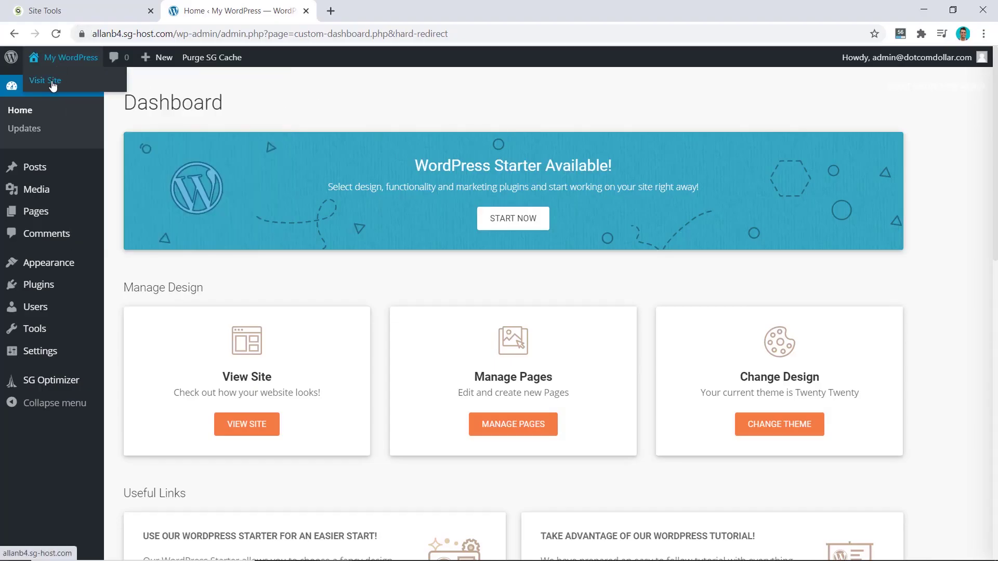
{"action": "left_click", "coordinate": [52, 82]}
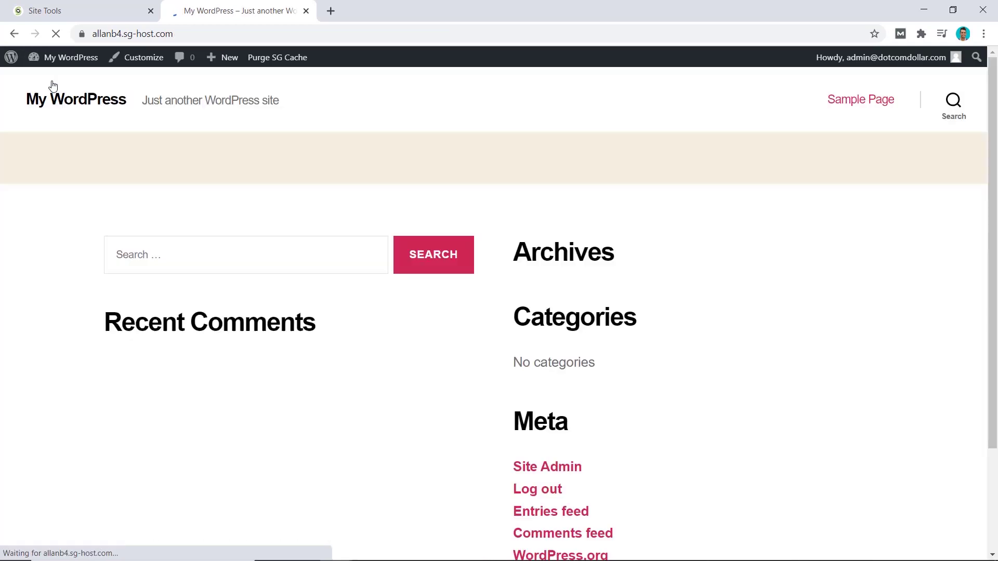